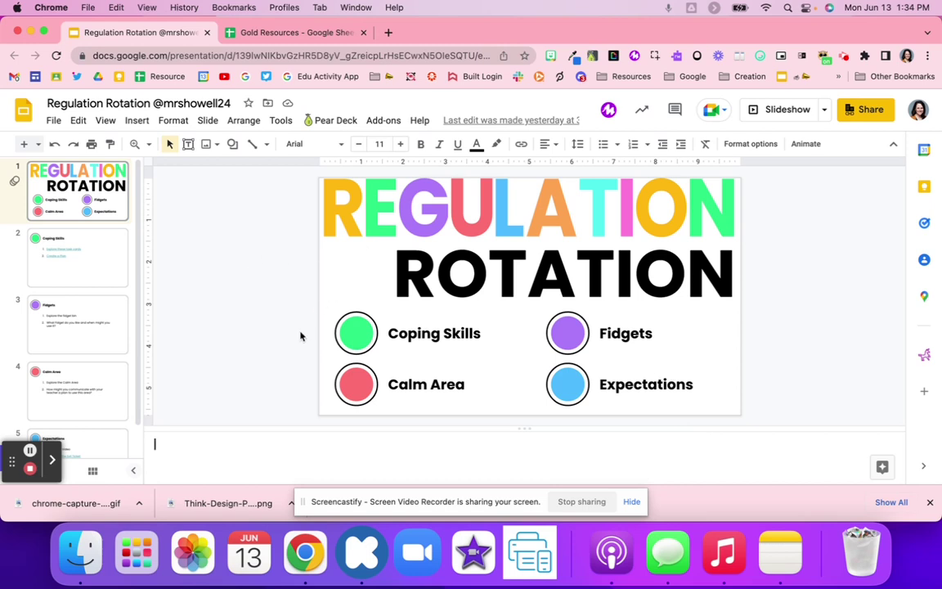
Click into the Calm Area label, then select the purple Fidgets circle
left_click(325, 332)
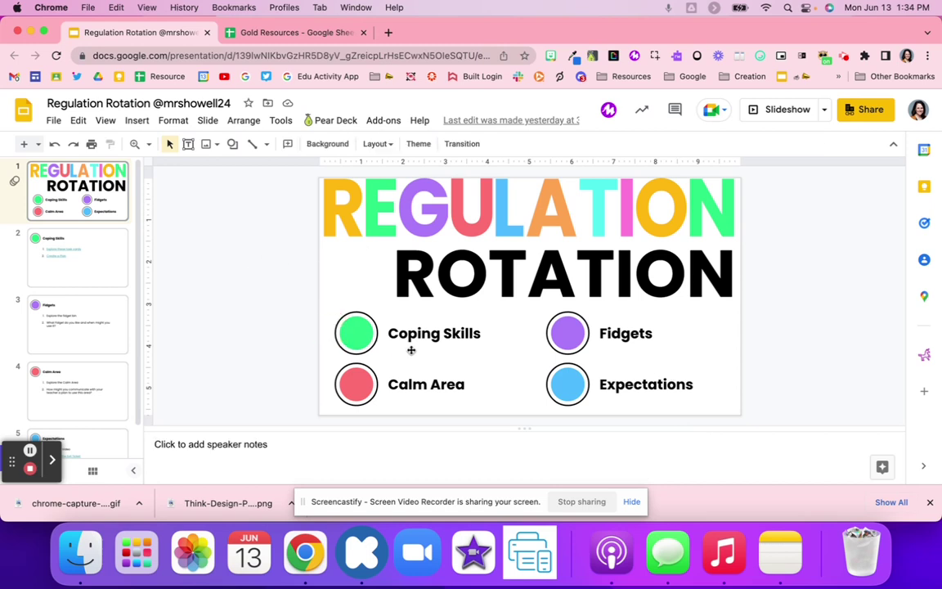
left_click(422, 384)
left_click(568, 331)
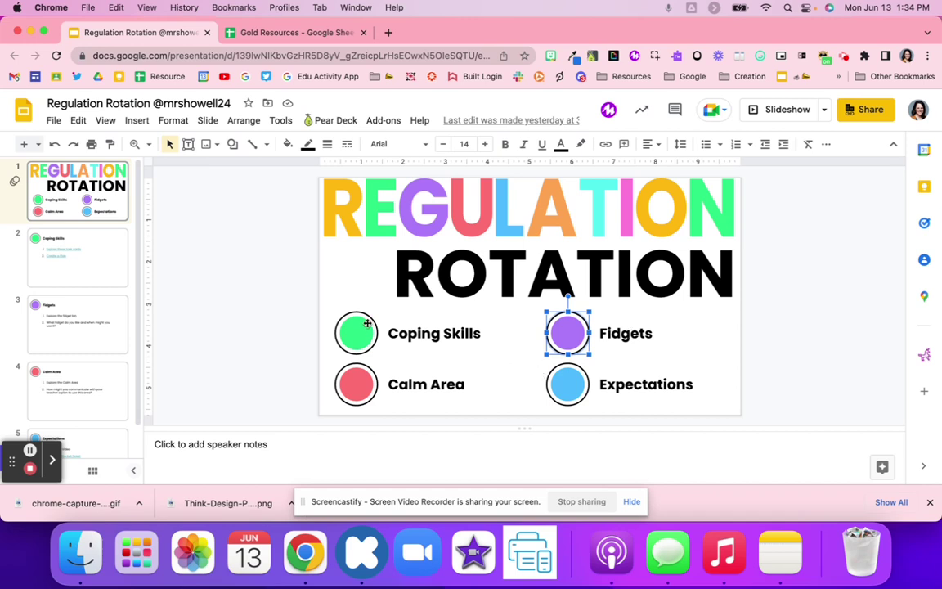
On the Coping Skills slide, follow the Explore these task cards link to the Coping Skills Spinner deck
left_click(286, 317)
left_click(87, 236)
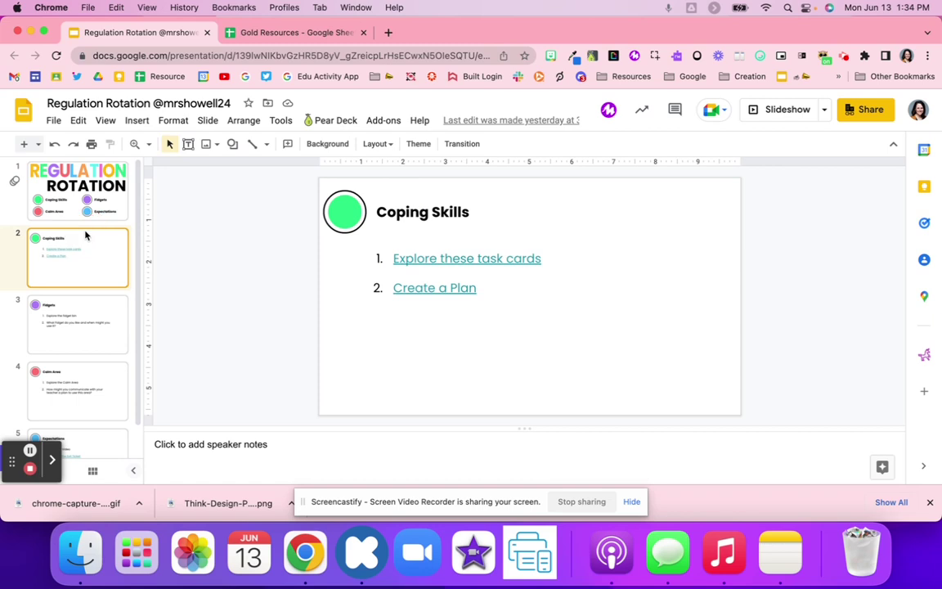
left_click(467, 256)
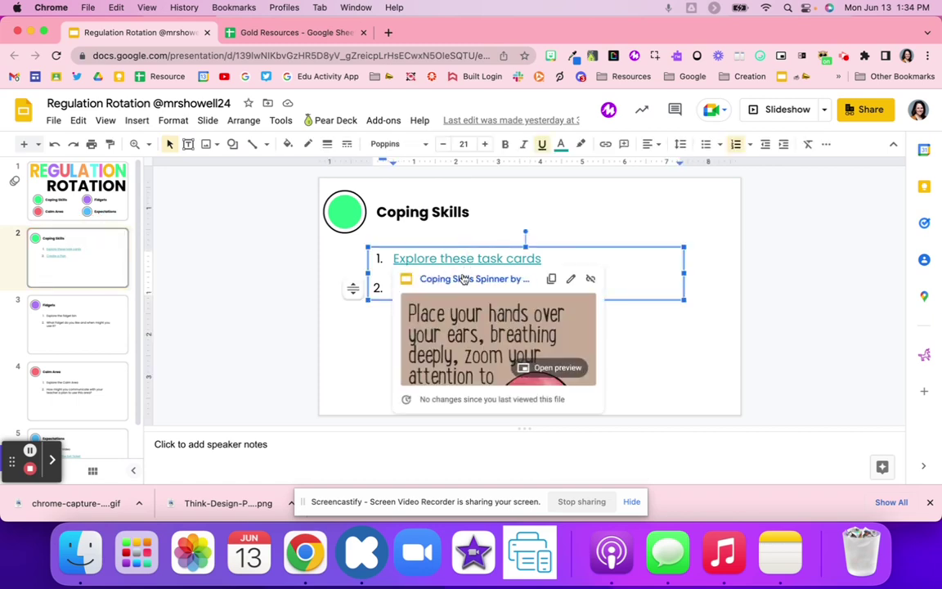
left_click(460, 277)
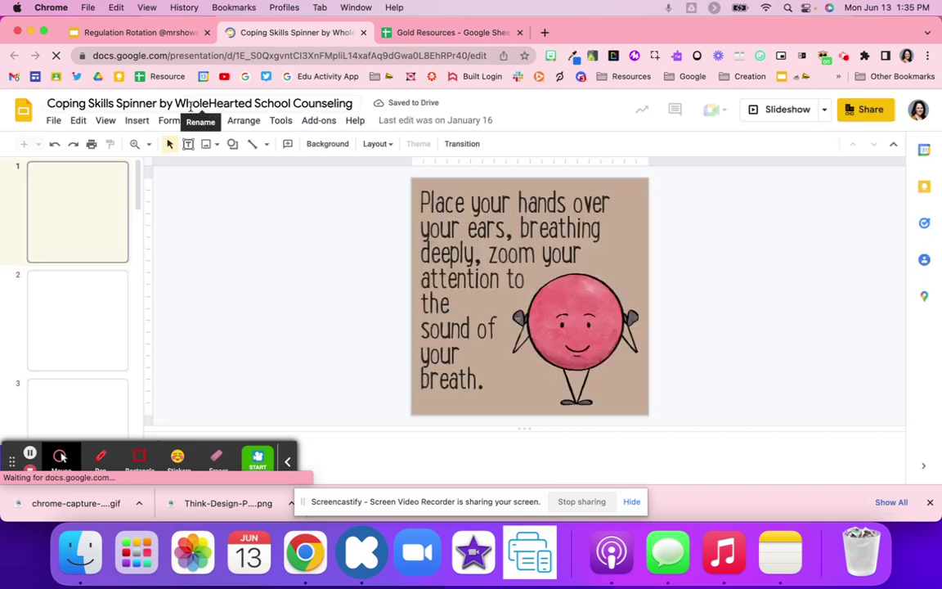
Browse the spinner cards forward to card 14, then back to card 5
left_click(77, 304)
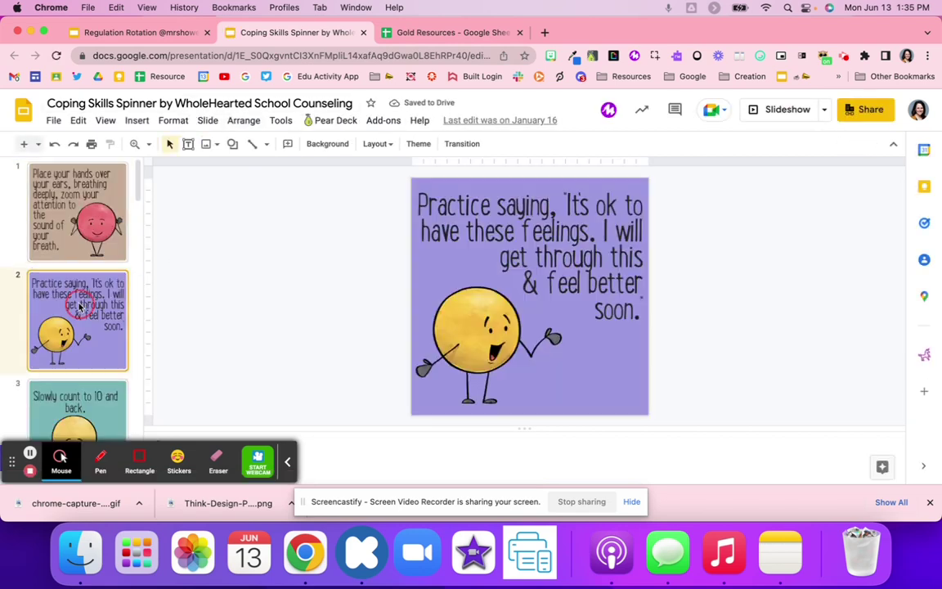
key("Down")
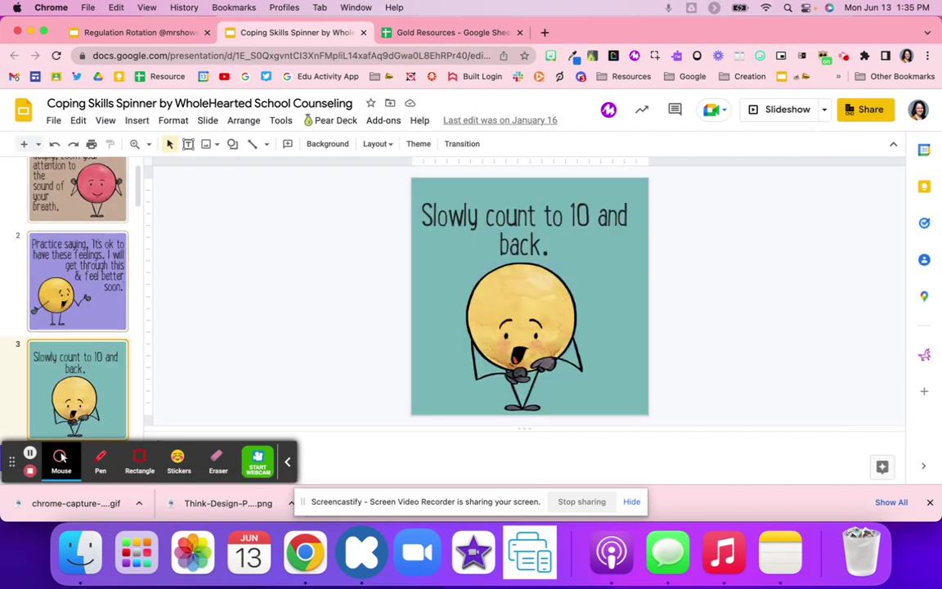
key("Down")
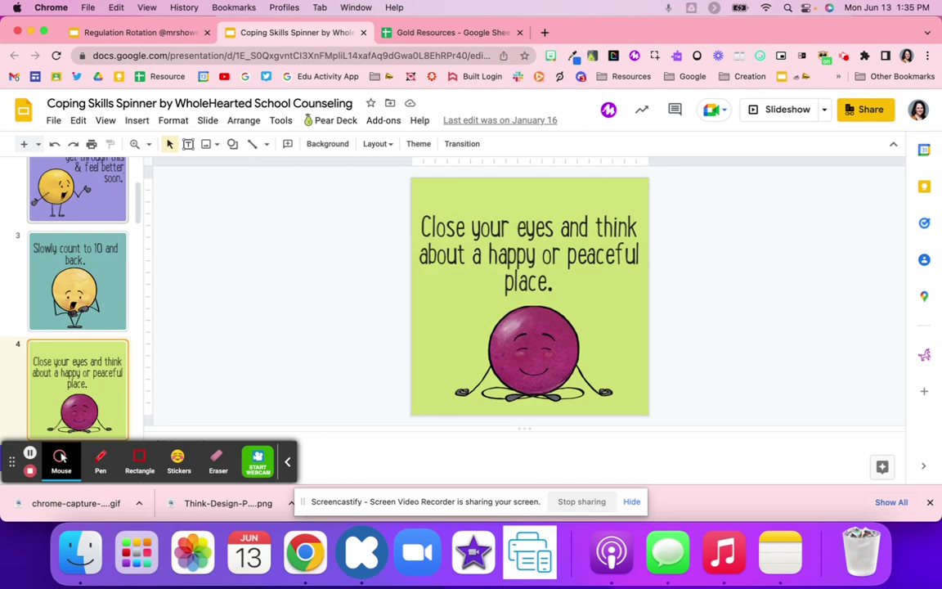
key("Down")
key("Down")
key("Down")
key("Down")
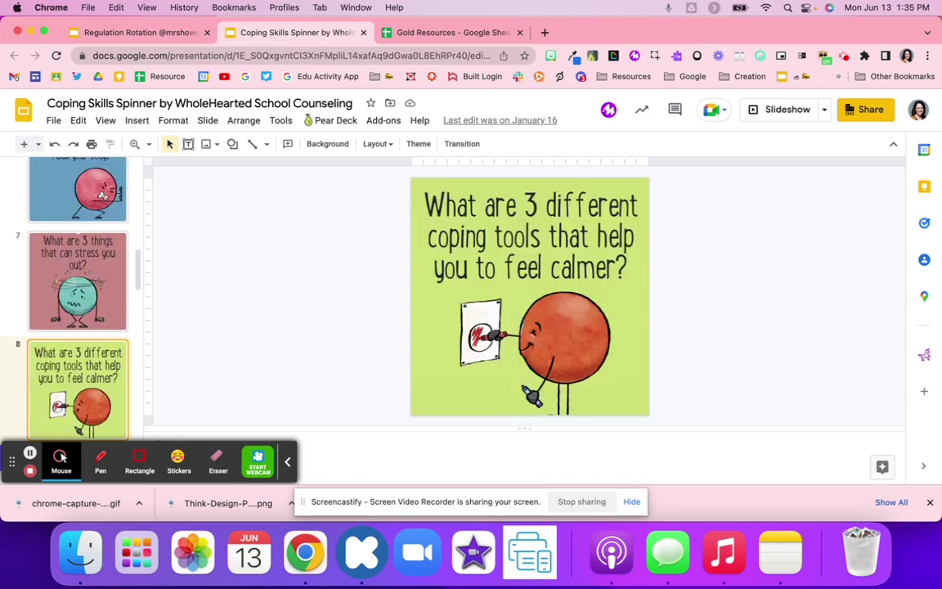
key("Down")
key("Down")
key("Down")
key("Down")
key("Down")
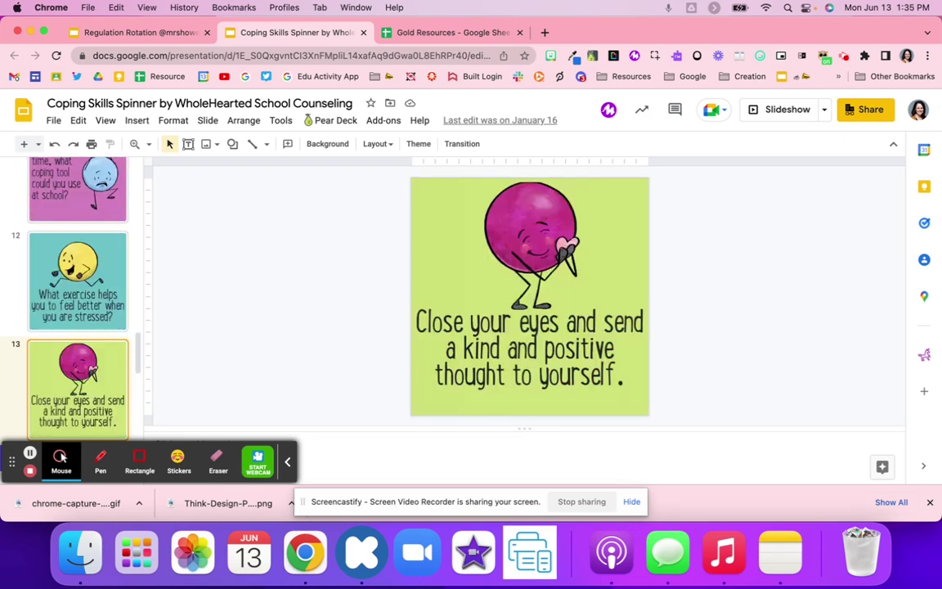
key("Down")
key("Down")
key("Down")
key("Down")
key("Down")
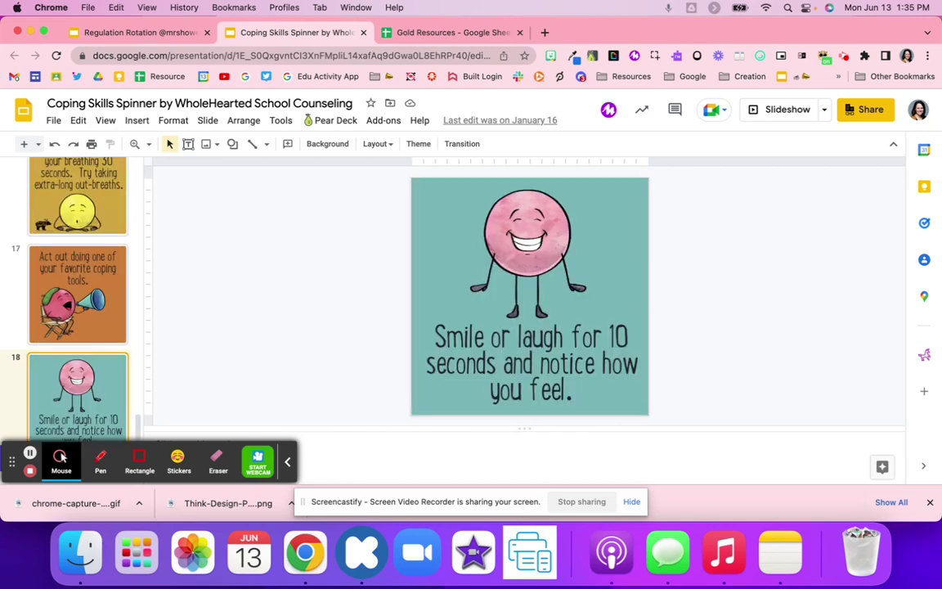
key("Up")
key("Up")
key("Up")
key("Up")
key("Up")
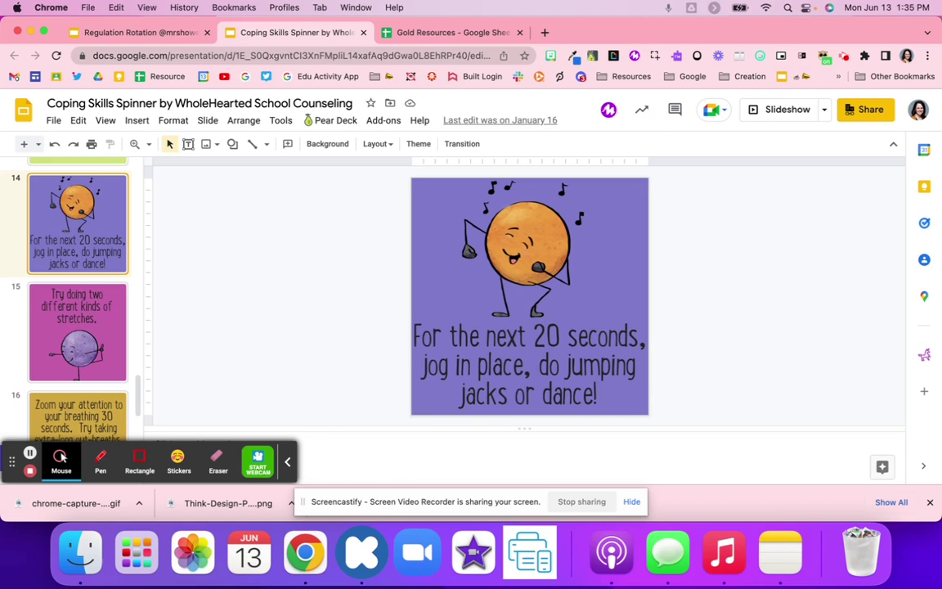
key("Up")
key("Up")
key("Up")
key("Up")
key("Up")
key("Up")
key("Up")
key("Up")
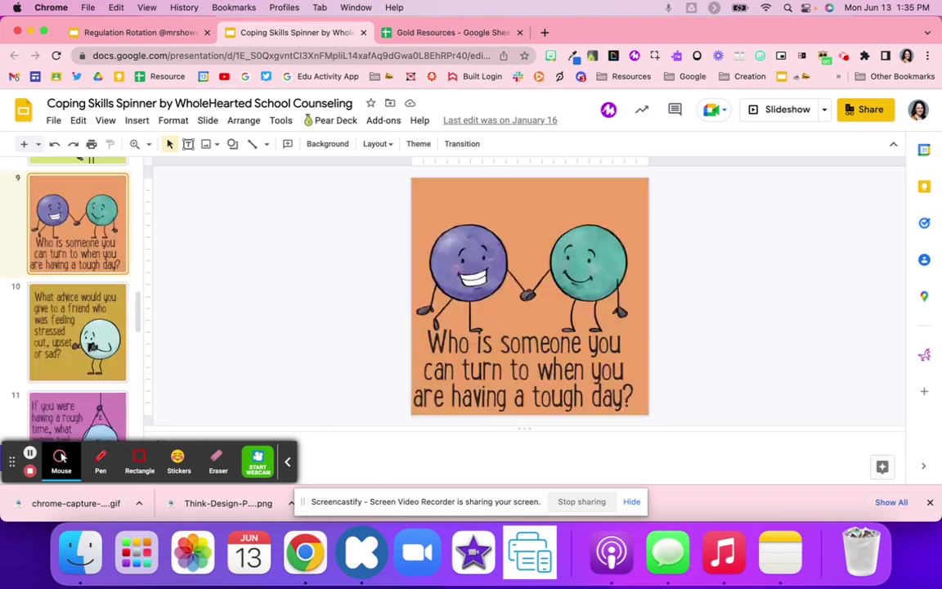
key("Up")
key("Up")
key("Up")
key("Up")
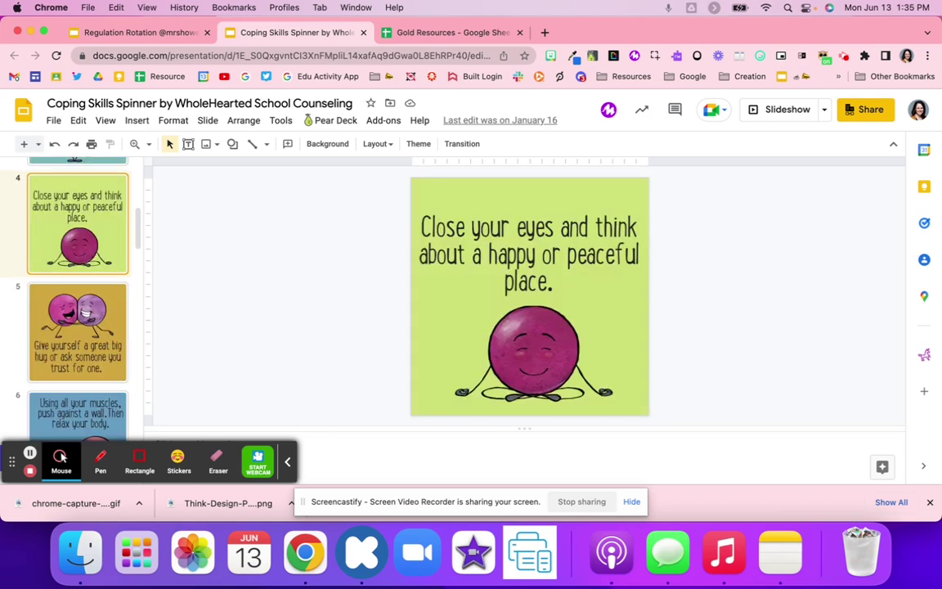
Back in Regulation Rotation, follow the Create a Plan link to the Challenges in 5 steps deck
left_click(155, 33)
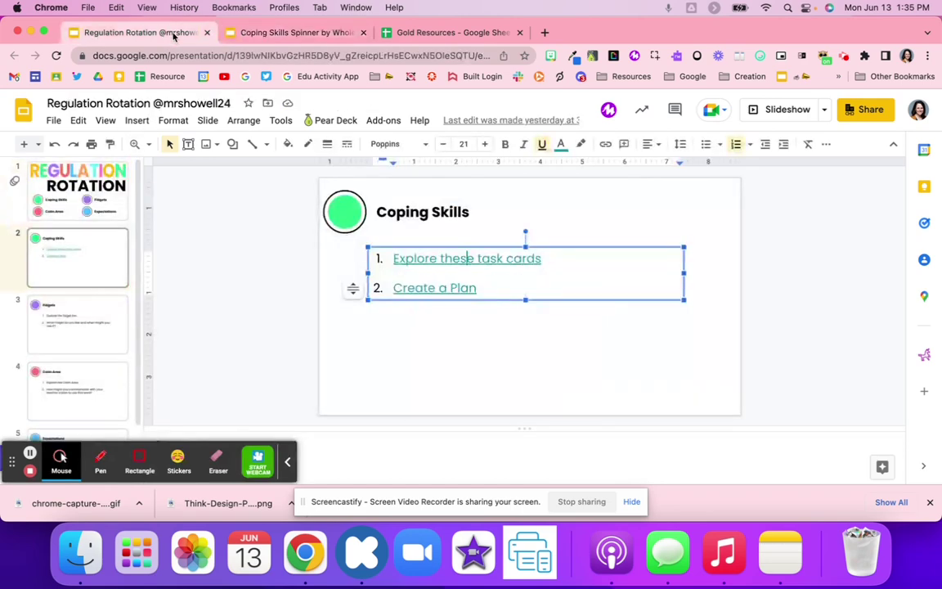
left_click(445, 288)
left_click(452, 309)
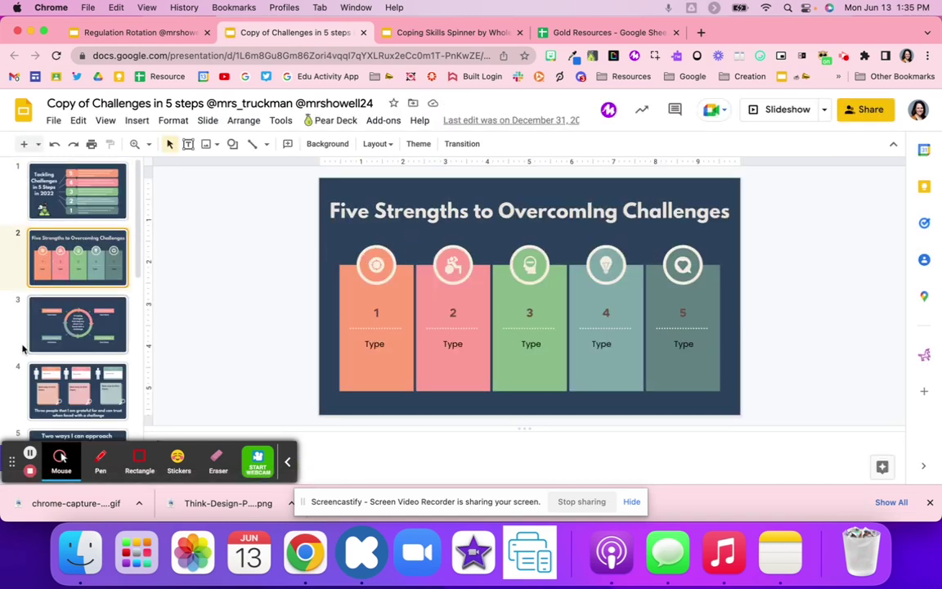
View the 4 Coping Strategies and trusted people slides, selecting the Person #1–#3 name boxes
left_click(51, 291)
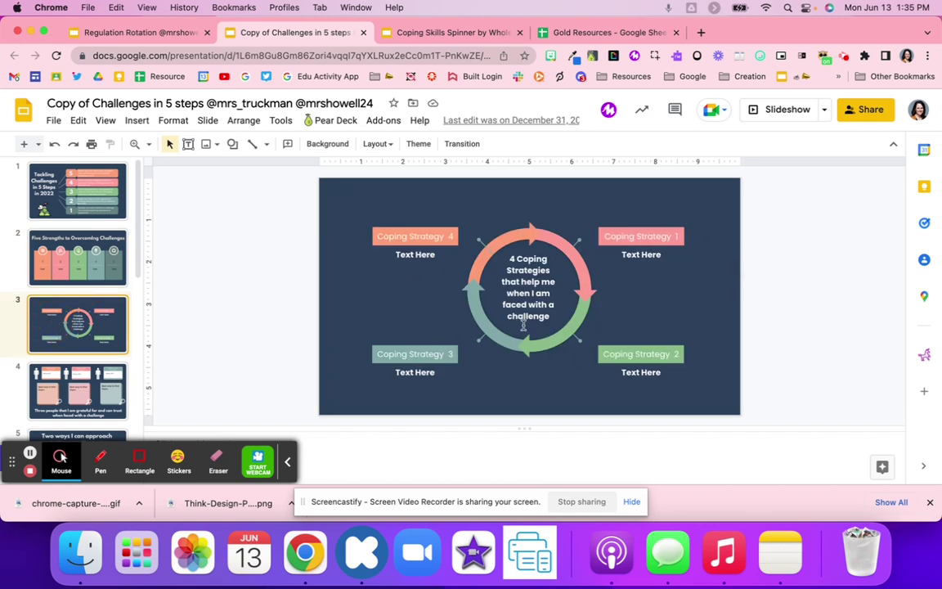
left_click(57, 370)
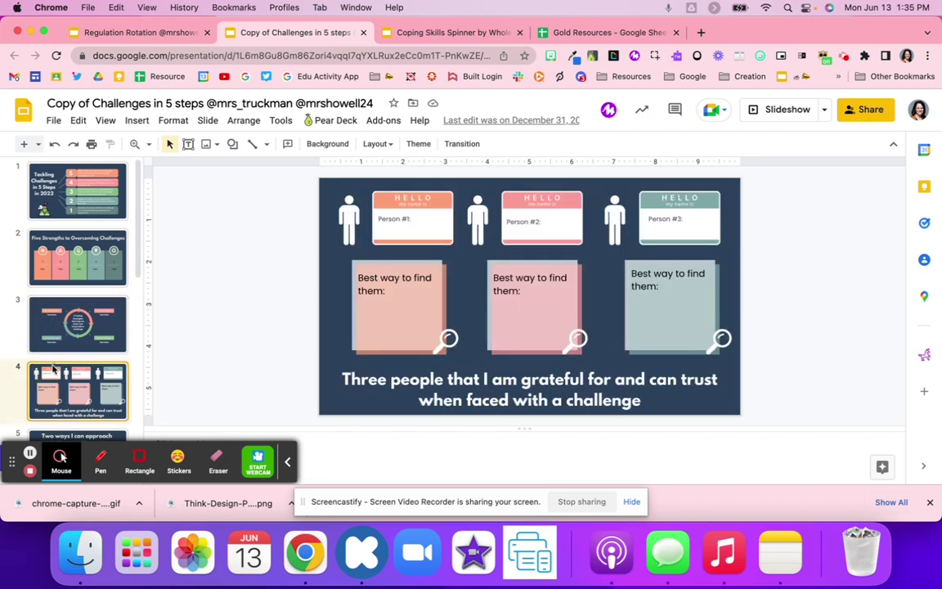
left_click(394, 218)
left_click(523, 221)
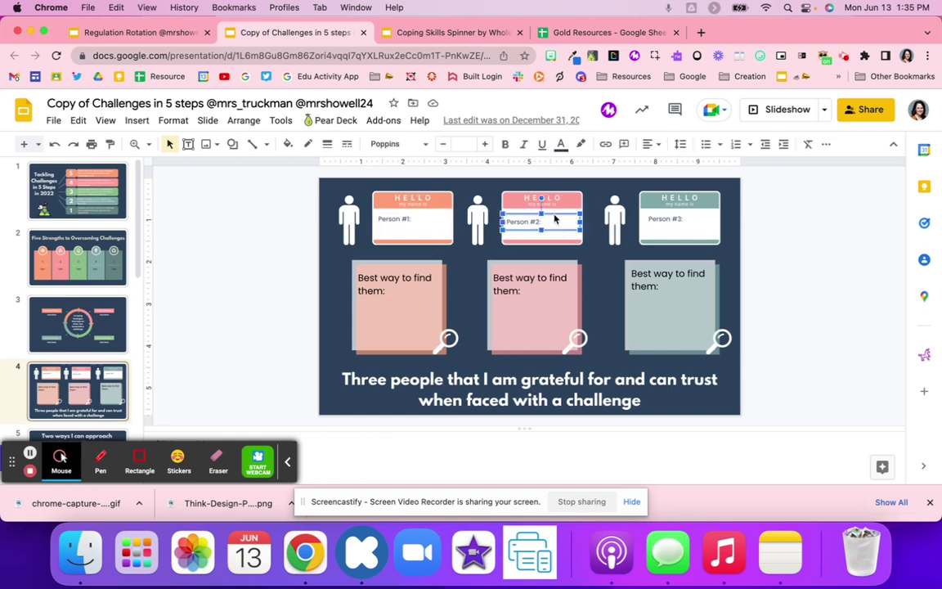
left_click(665, 219)
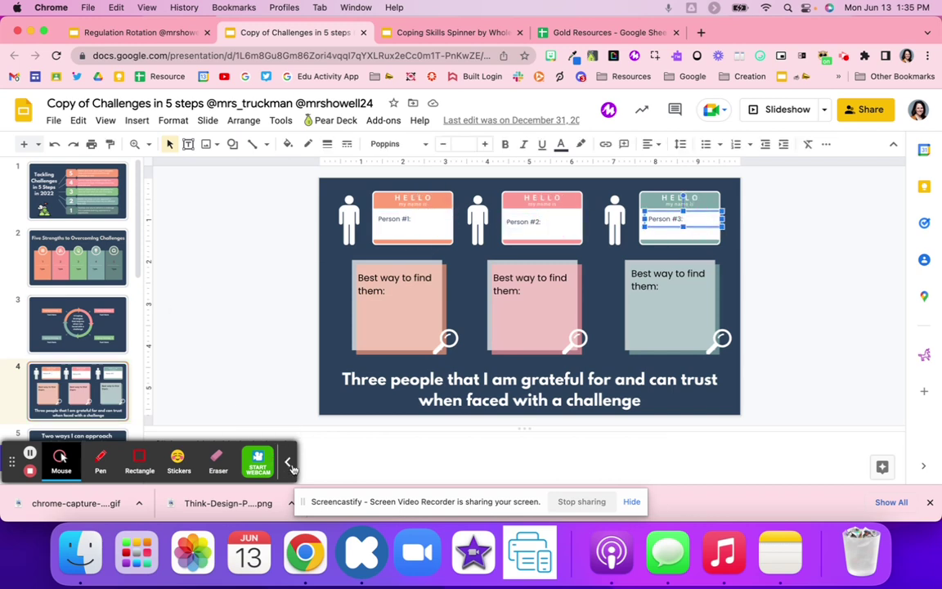
Browse the approaching challenges, reframing plan and Tackling Challenges in 5 Steps slides, then return to Regulation Rotation
scroll(21, 389, "down", 5)
left_click(84, 266)
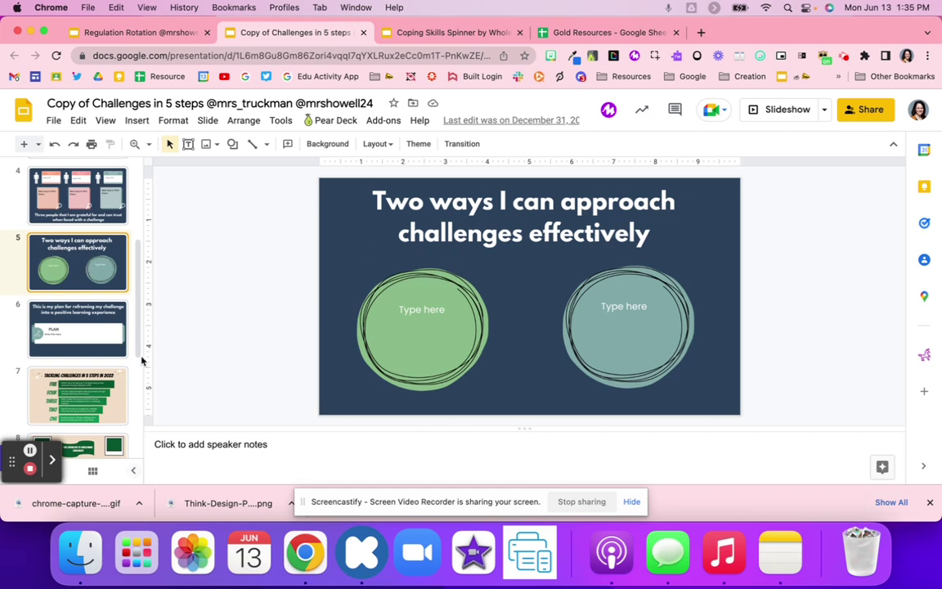
left_click(57, 347)
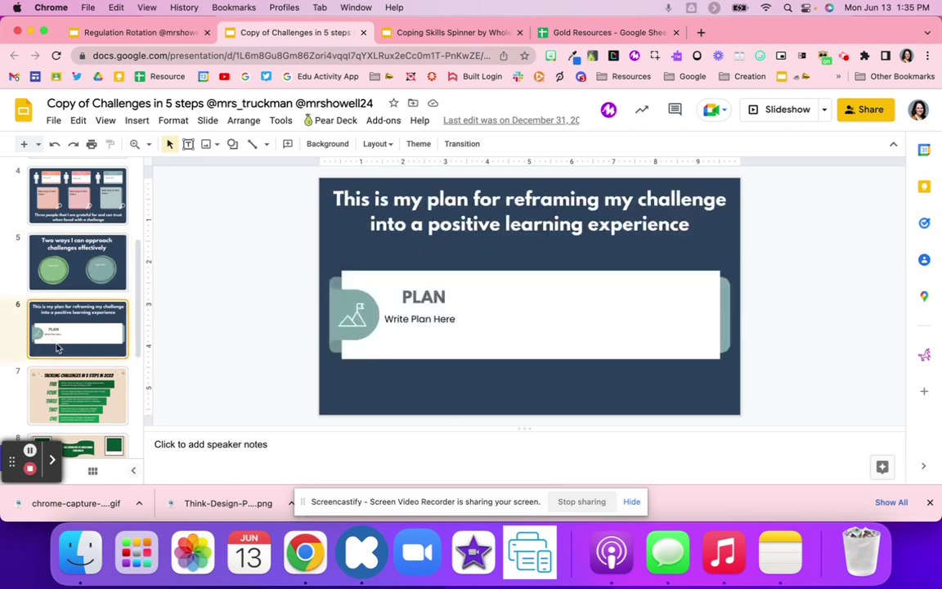
left_click(74, 392)
scroll(75, 386, "down", 2)
scroll(68, 343, "up", 10)
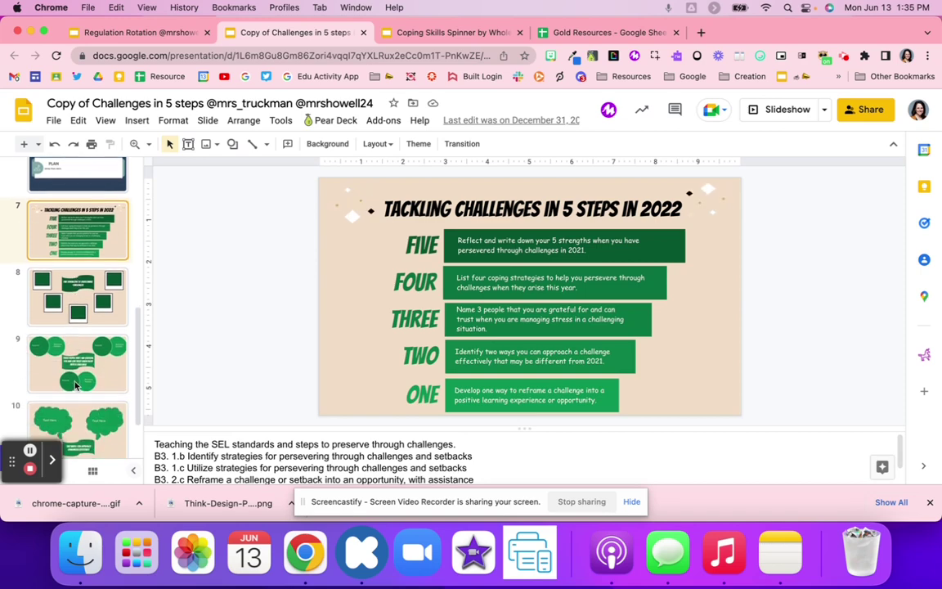
left_click(160, 32)
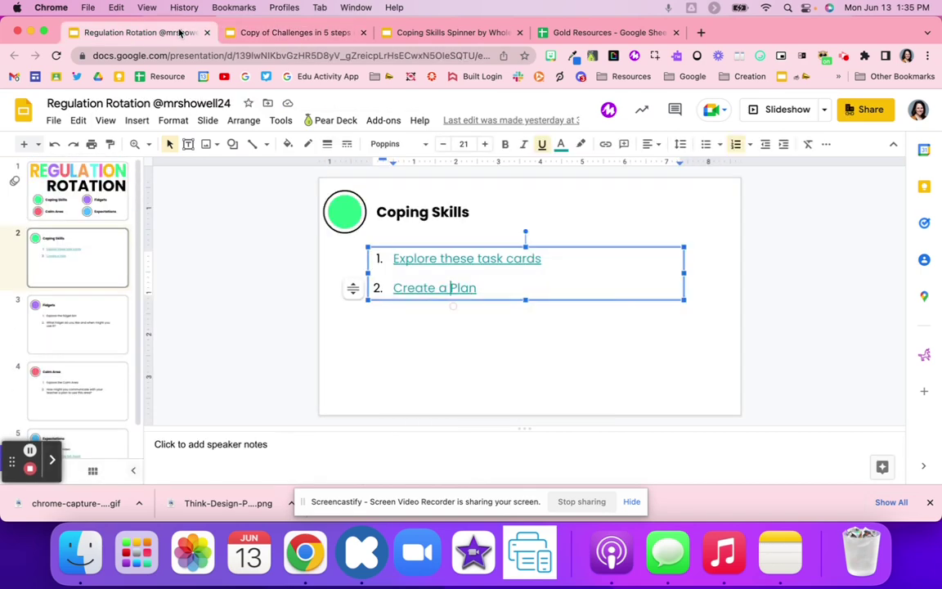
On the Fidgets station slide, place the cursor at the end of the second question
left_click(68, 319)
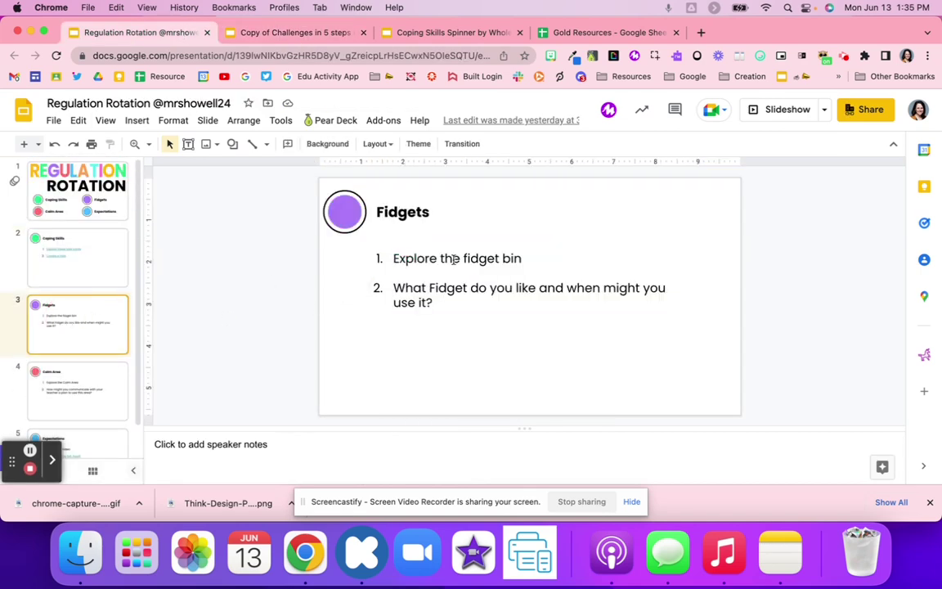
left_click(488, 258)
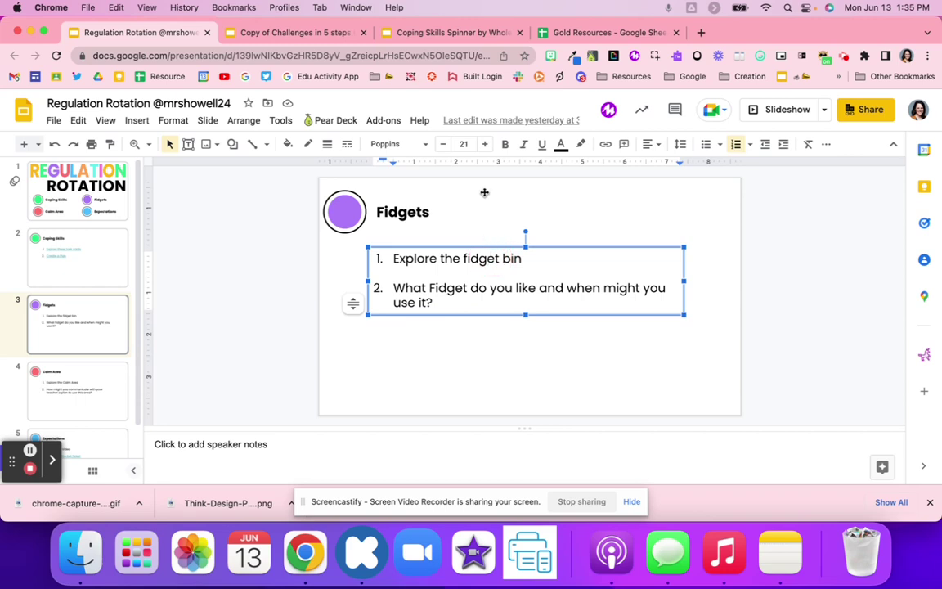
double_click(458, 301)
left_click(459, 302)
Move on through the Calm Area slide to the Expectations station slide
left_click(62, 404)
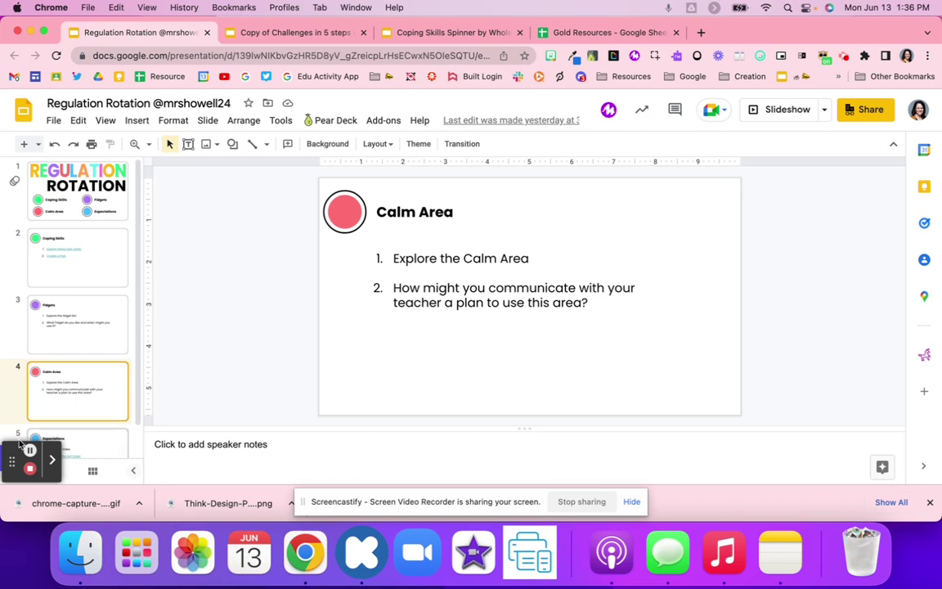
scroll(74, 417, "down", 1)
left_click(74, 417)
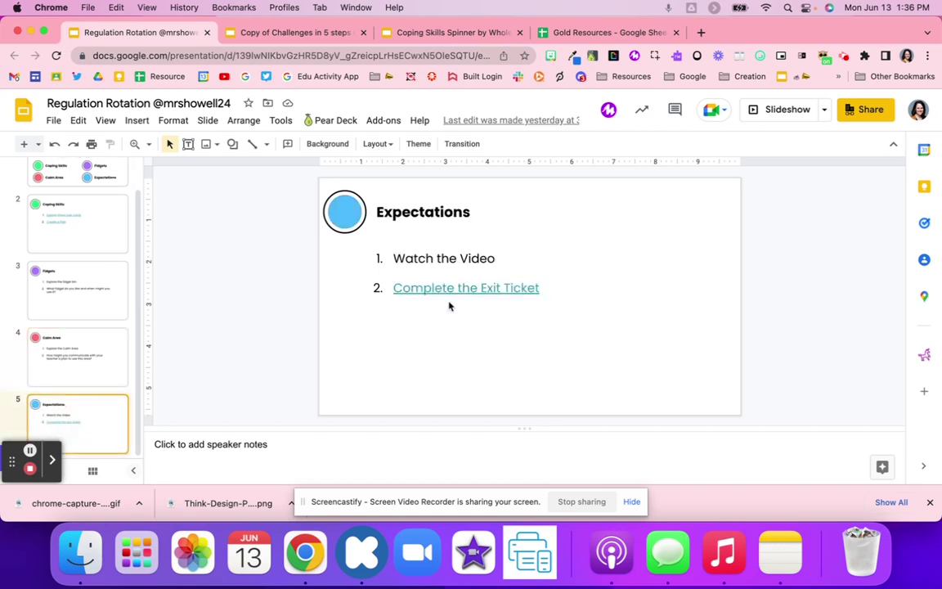
Revisit the station slides, then follow the Complete the Exit Ticket link to the exit ticket deck
triple_click(443, 260)
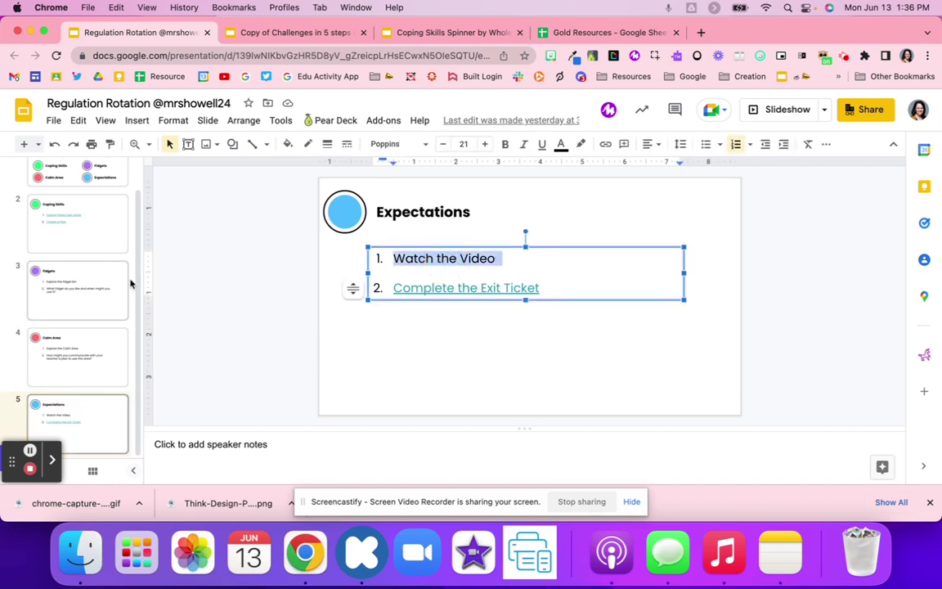
left_click(61, 233)
left_click(57, 301)
left_click(57, 338)
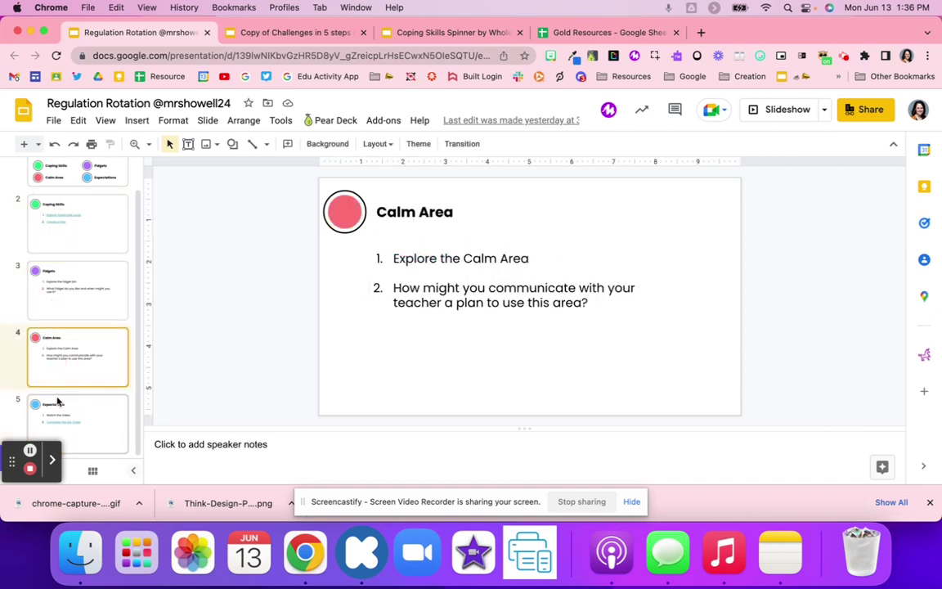
left_click(57, 401)
left_click(463, 286)
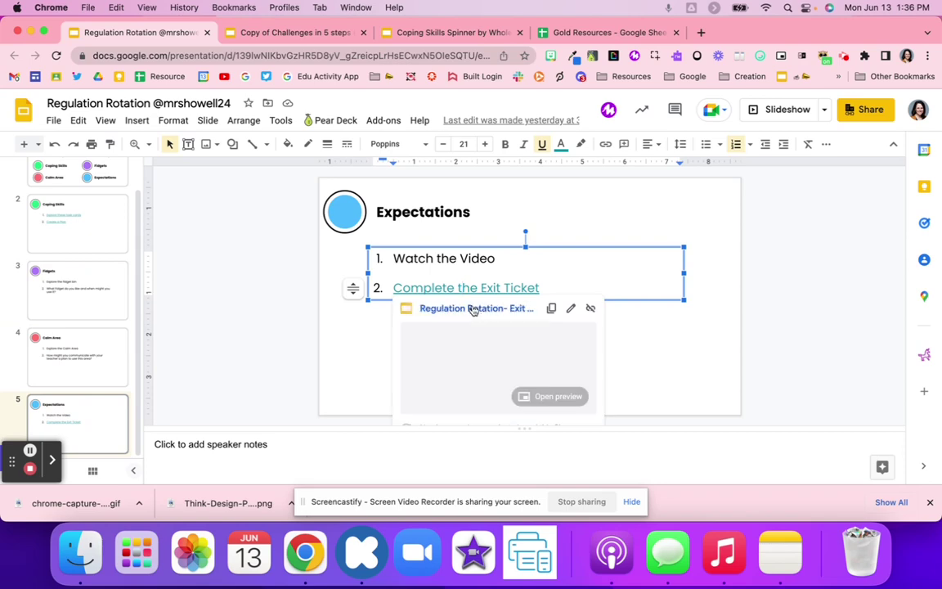
left_click(473, 309)
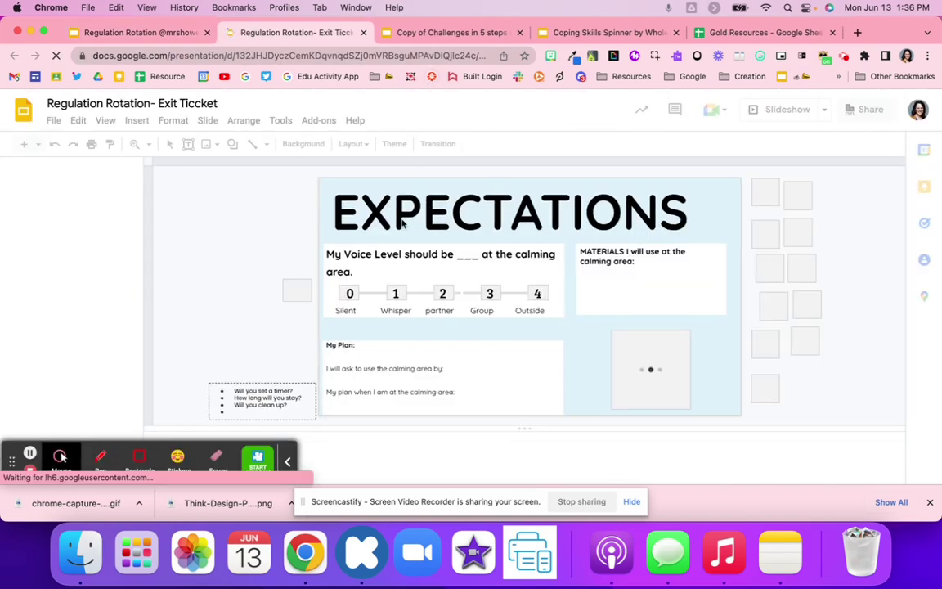
Inspect the exit ticket's boxes, trying the spinner sticker in MATERIALS before returning it
left_click(300, 290)
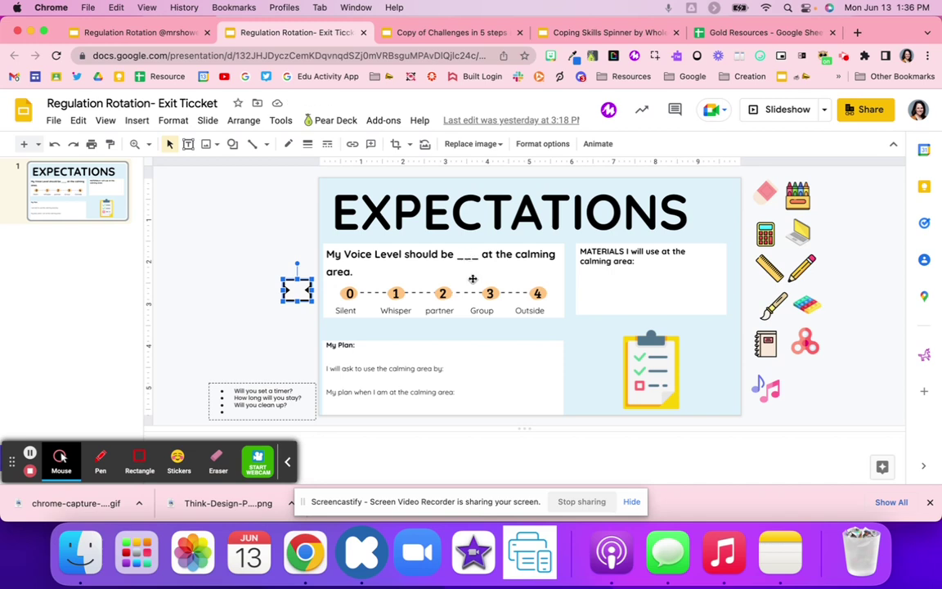
left_click(361, 377)
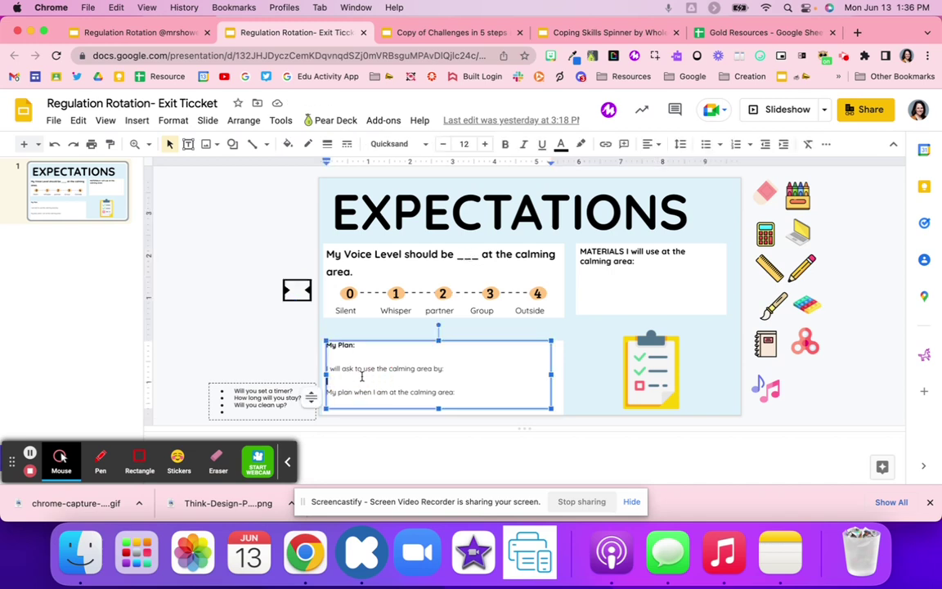
left_click(621, 272)
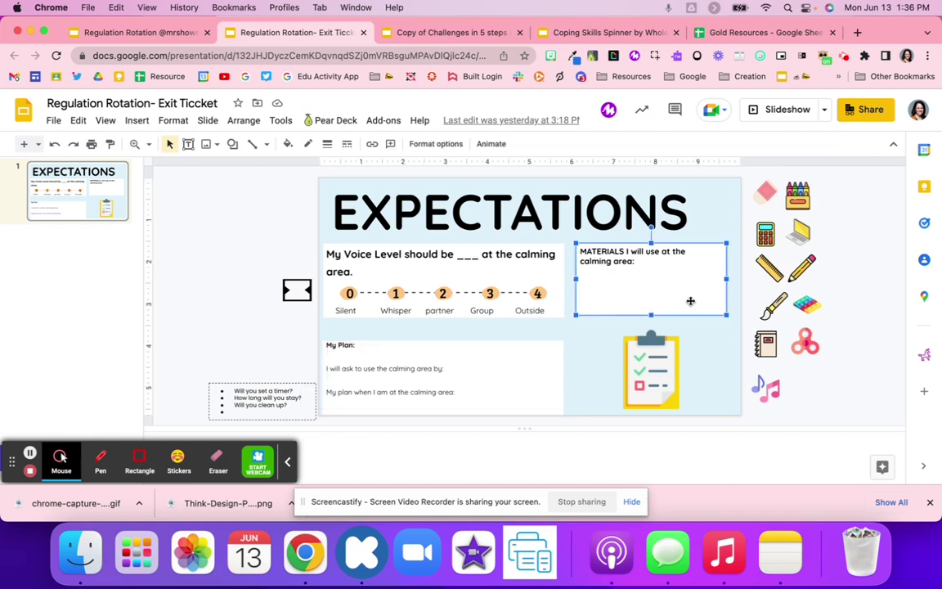
left_click(805, 343)
left_click_drag(806, 344, 600, 283)
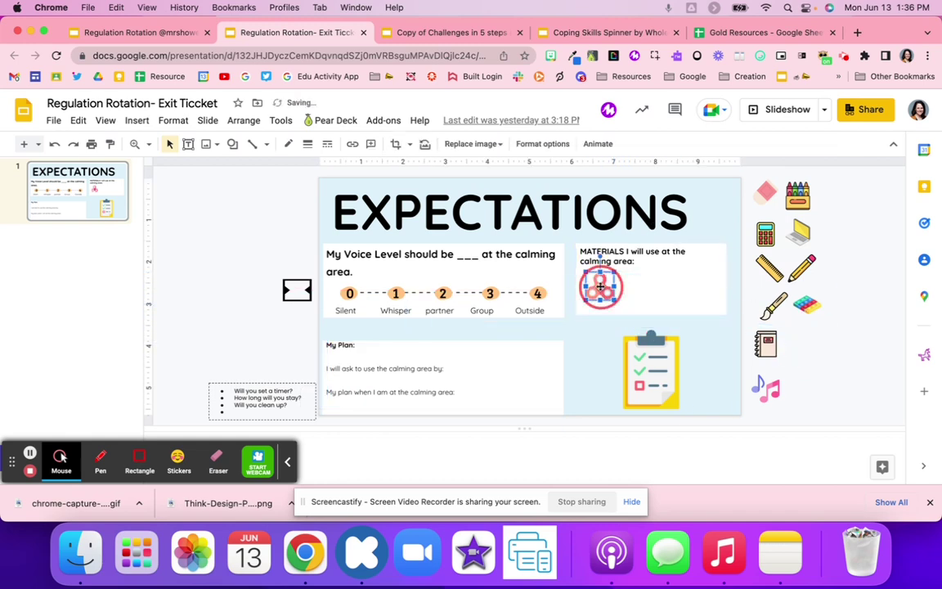
left_click_drag(825, 328, 823, 333)
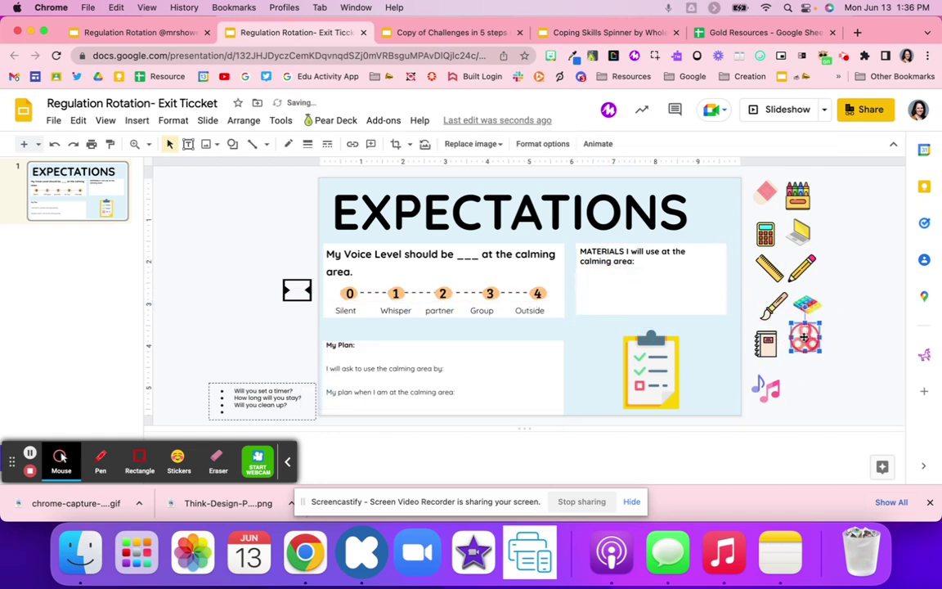
Select words and lines in the My Plan text, including the calming area line
double_click(345, 368)
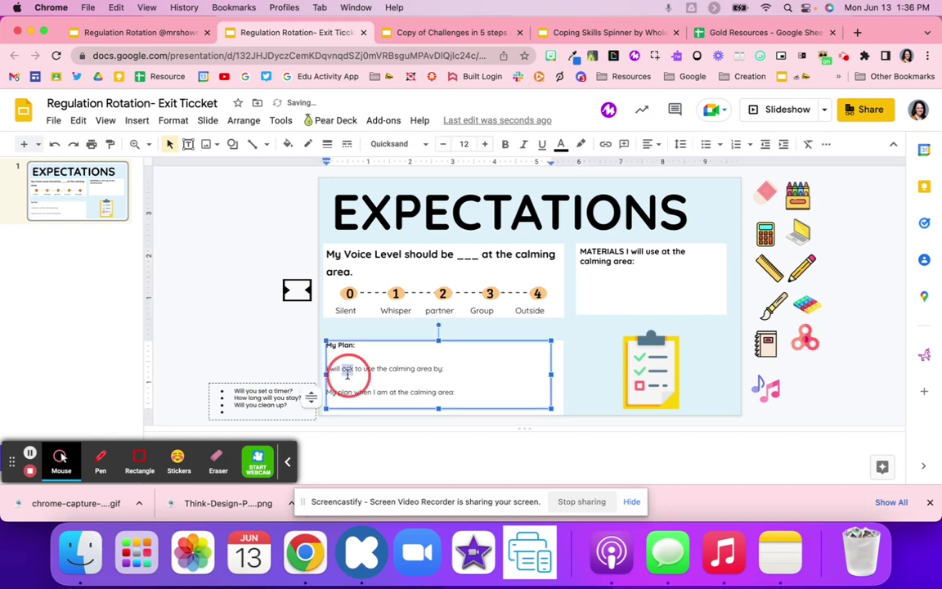
double_click(459, 366)
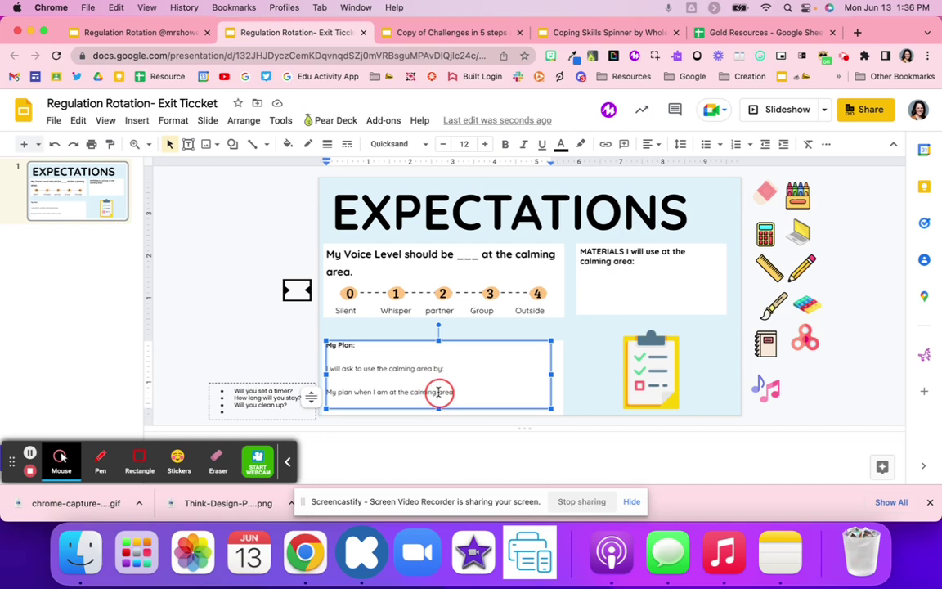
triple_click(438, 393)
left_click(470, 386)
left_click(470, 389)
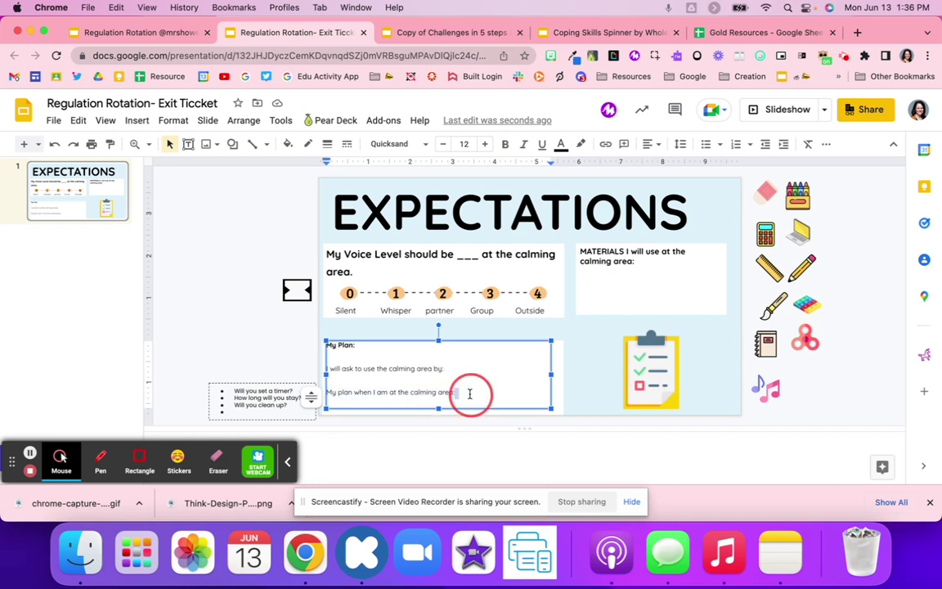
left_click(470, 392)
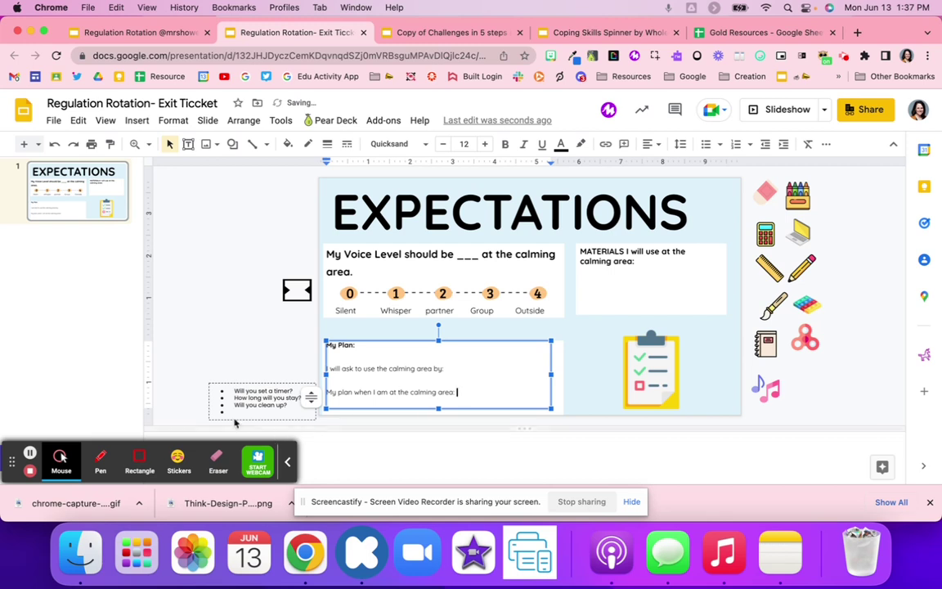
Select the How long will you stay? question and move to the empty fourth bullet
left_click(249, 393)
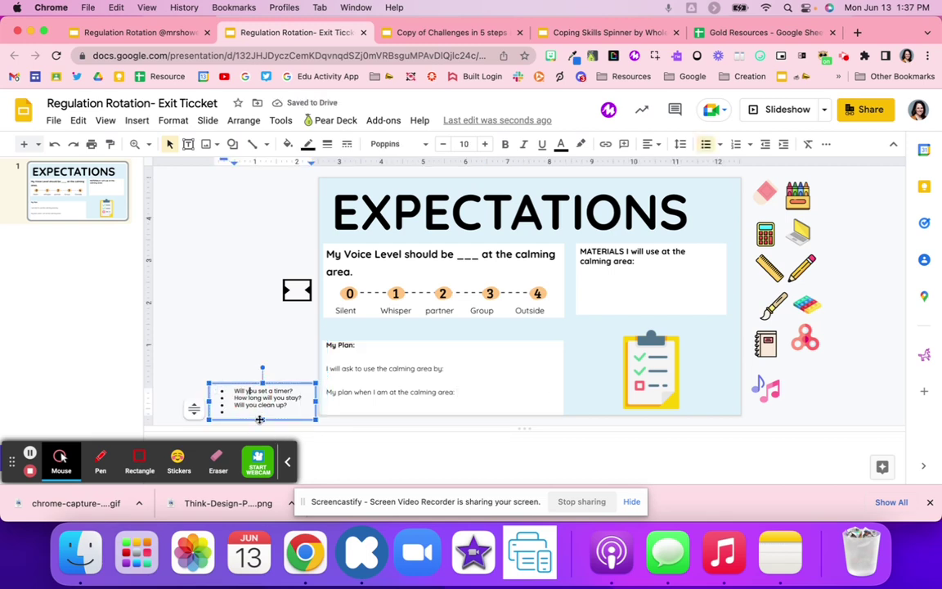
triple_click(263, 398)
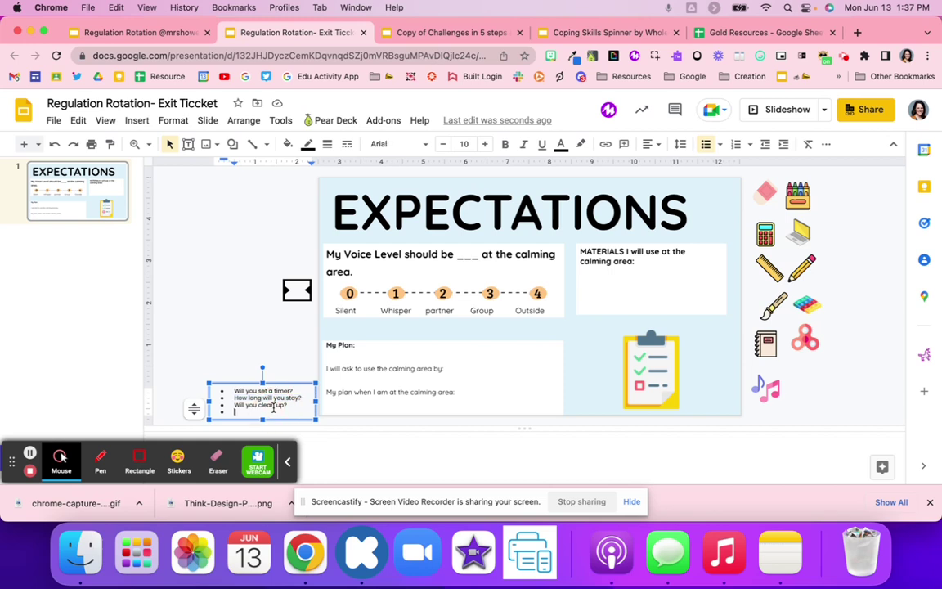
left_click(243, 418)
Return to Regulation Rotation and step from the title slide to the Coping Skills slide
left_click(136, 33)
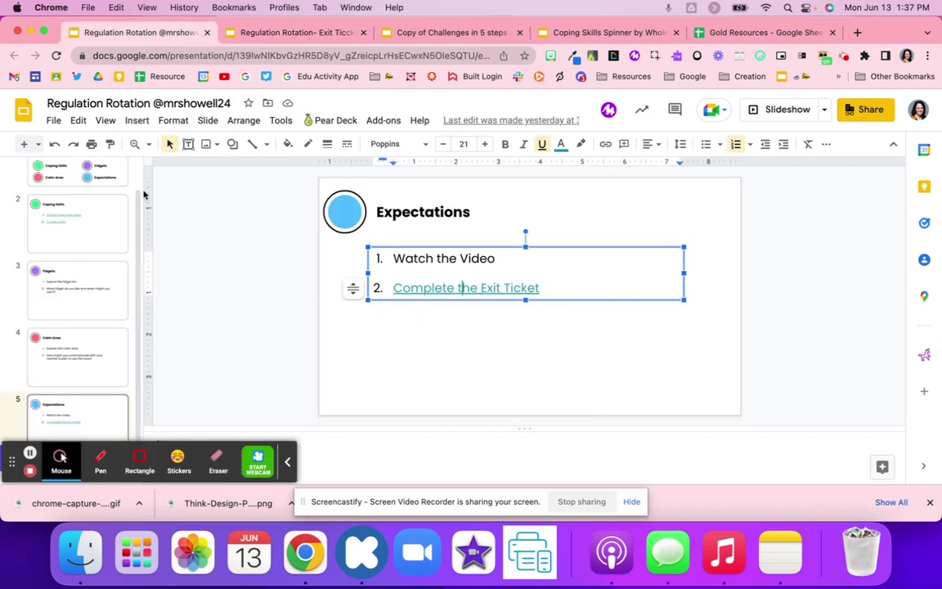
left_click(104, 188)
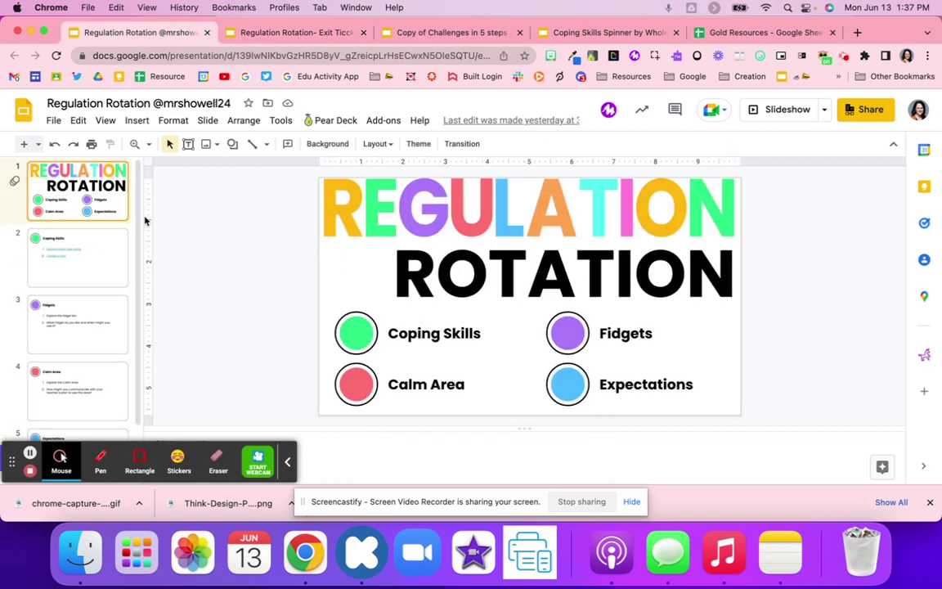
left_click(71, 254)
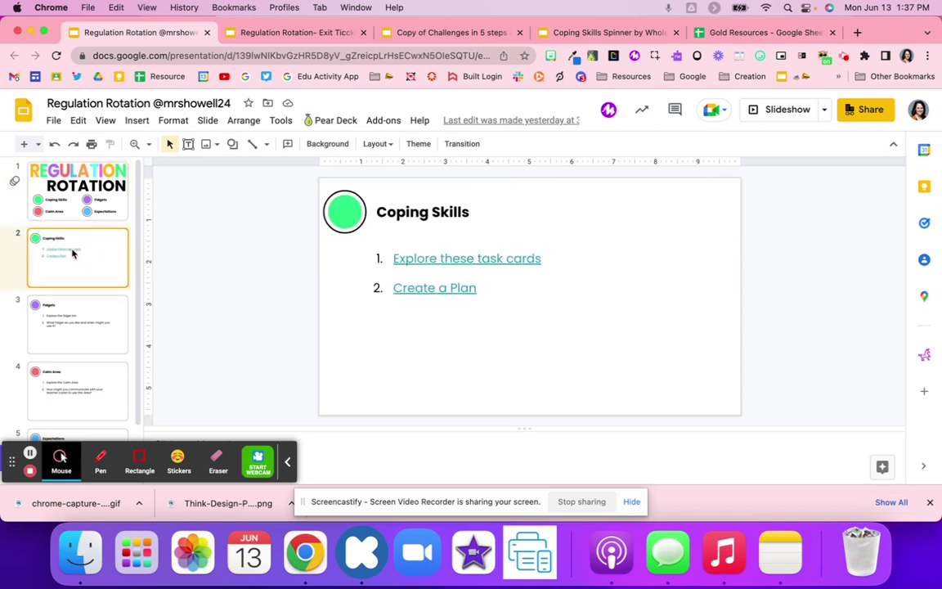
key("Down")
key("Down")
key("Down")
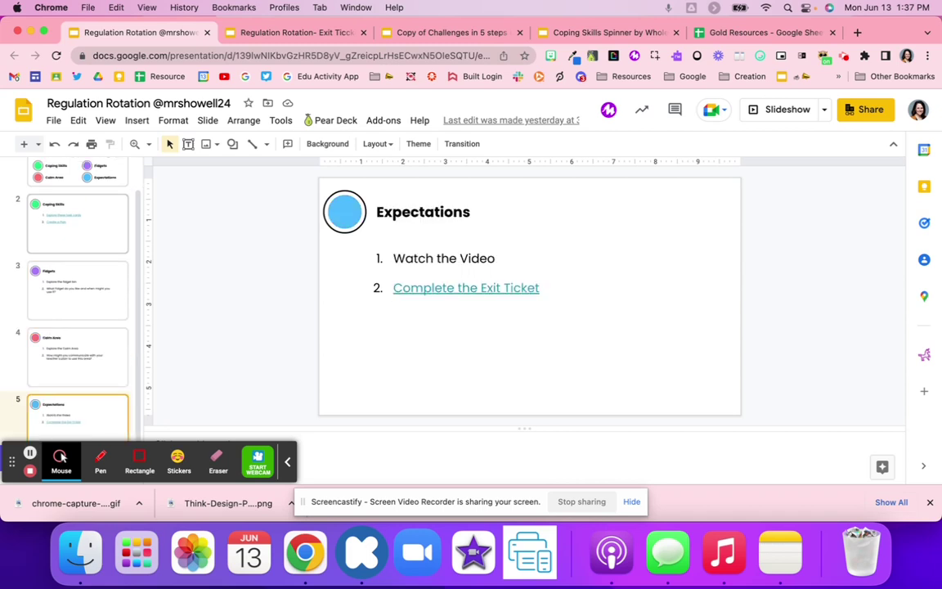
key("Up")
key("Up")
key("Up")
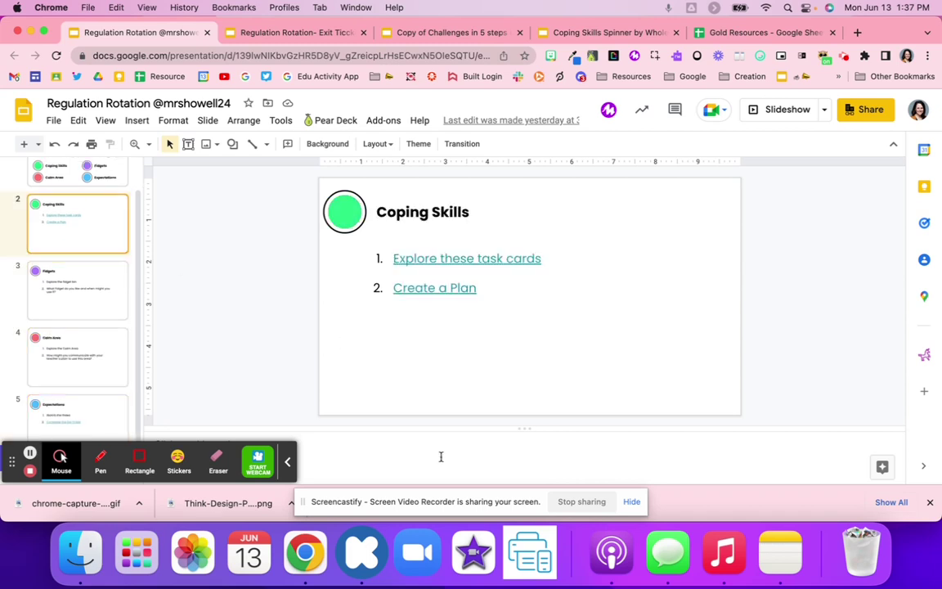